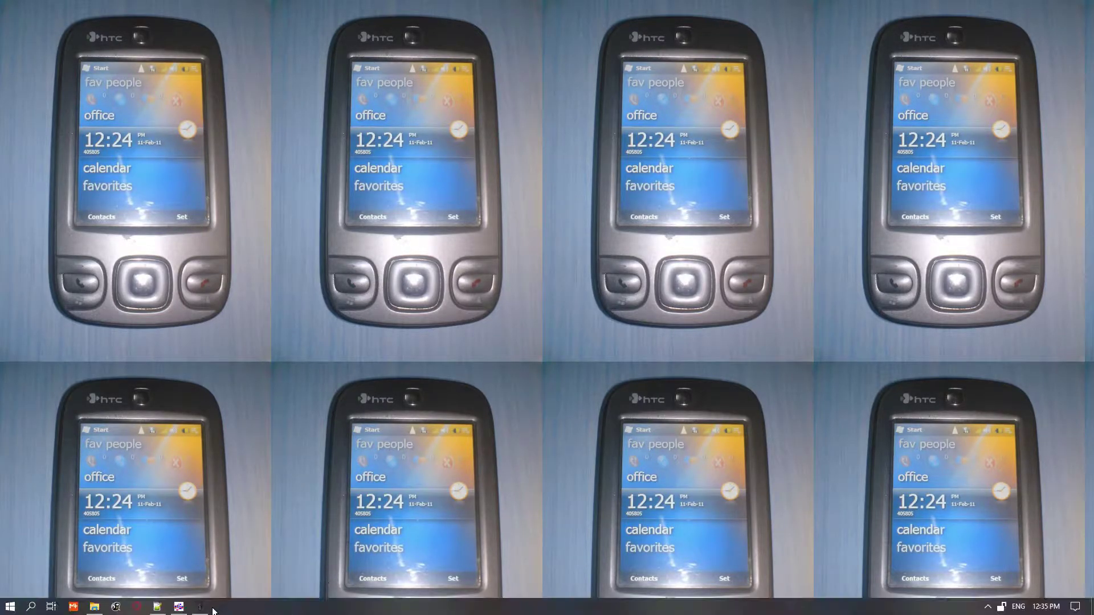
Step: Briefly open and close the Delux mouse software, then show the Port10 device's details (Sino Wealth)
left_click(200, 607)
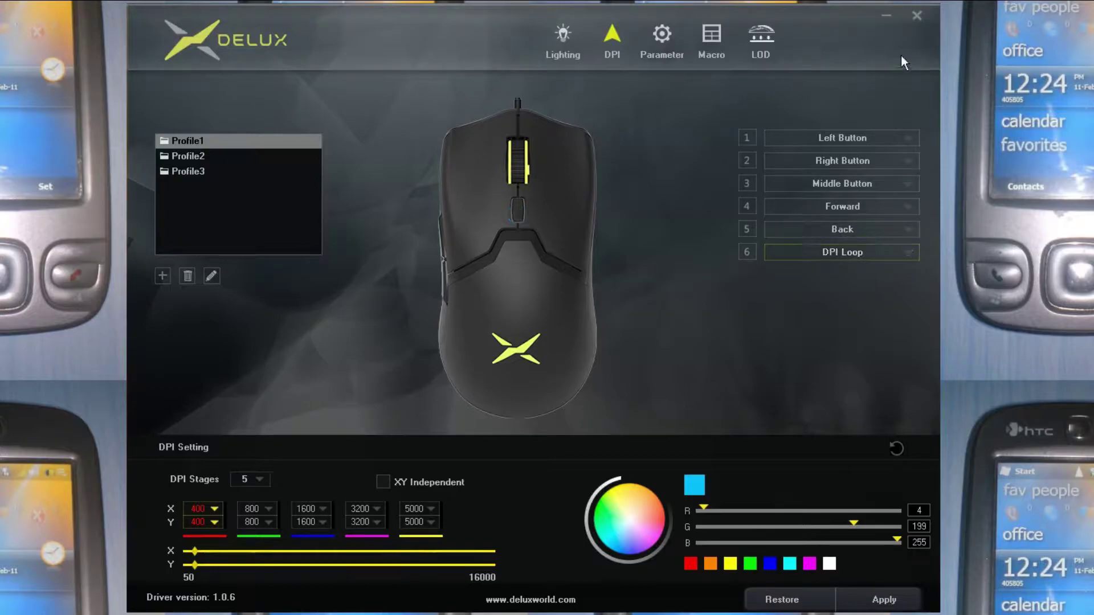
left_click(917, 14)
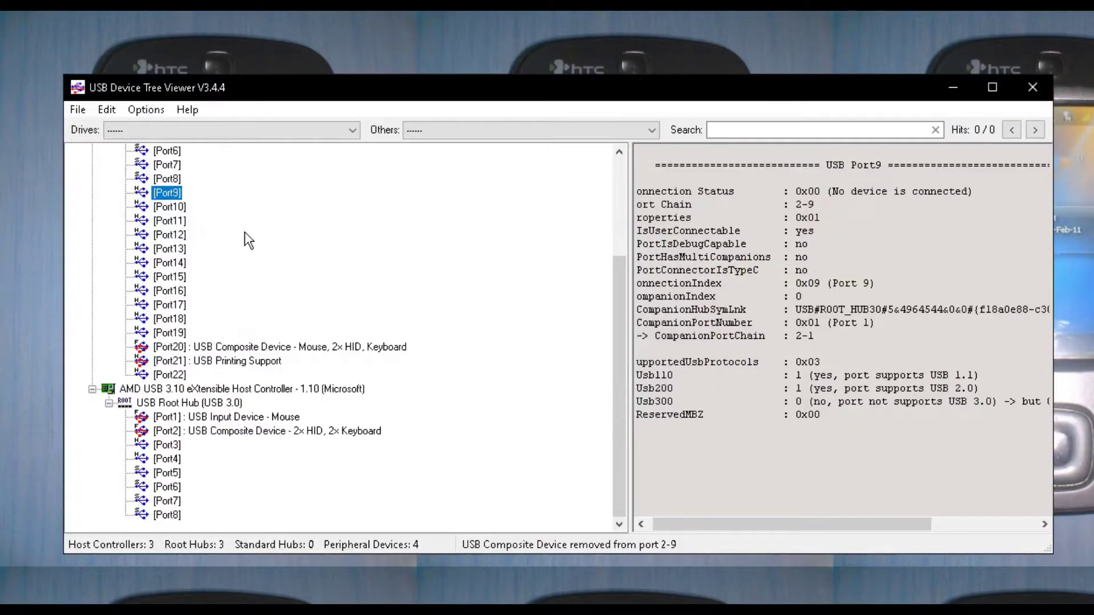
scroll(282, 265, "up", 3)
scroll(310, 294, "up", 1)
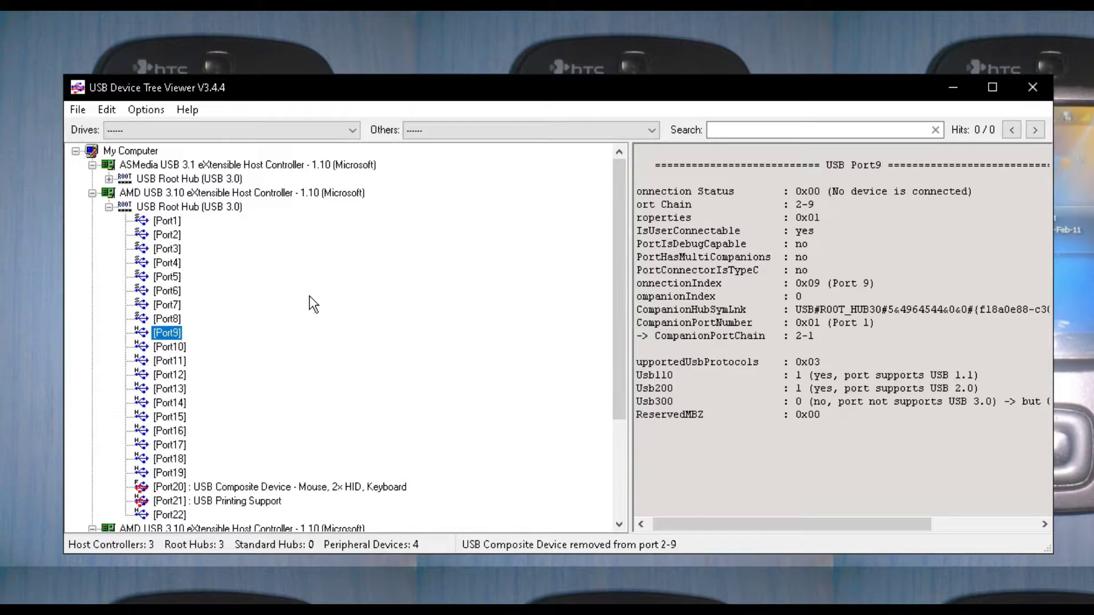
left_click(240, 347)
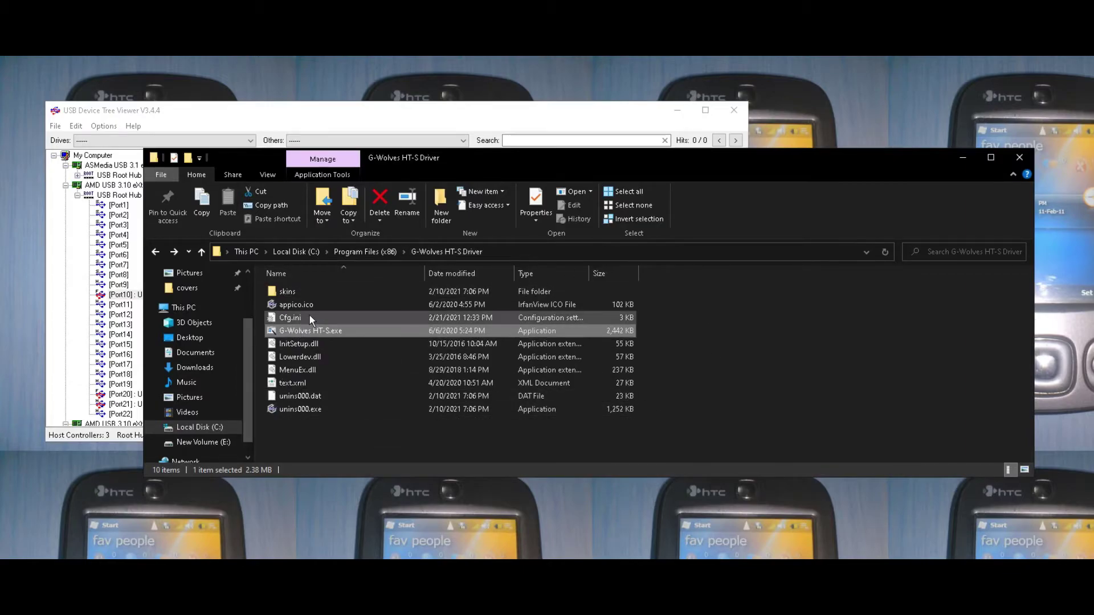
Step: Open Cfg.ini in Notepad++ to show the [MS] section with VID 0x258A and PID 0x0027
left_click(288, 321)
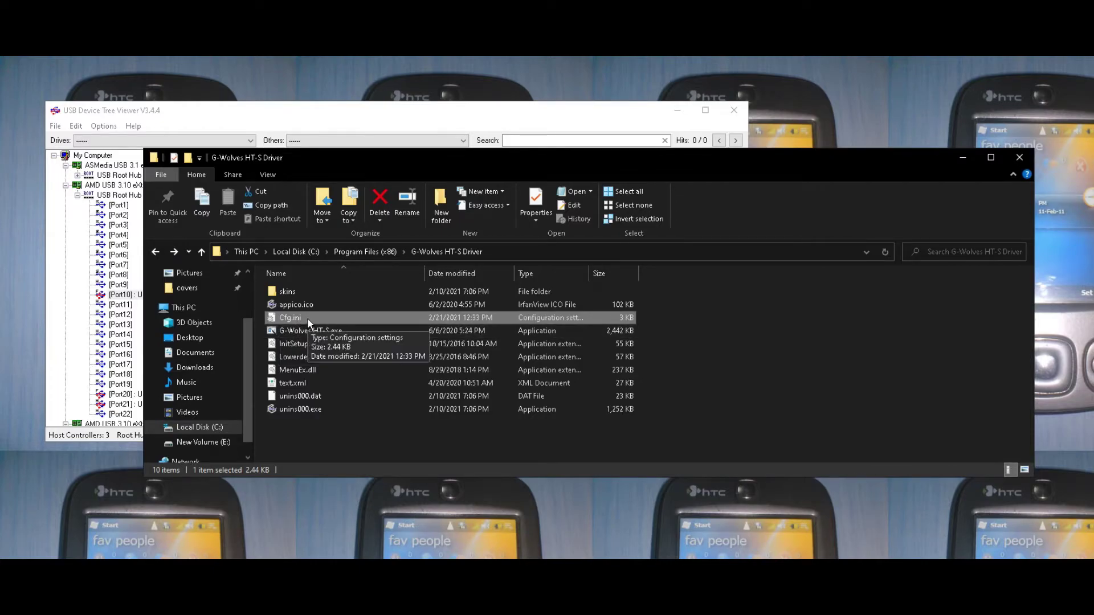
key("Return")
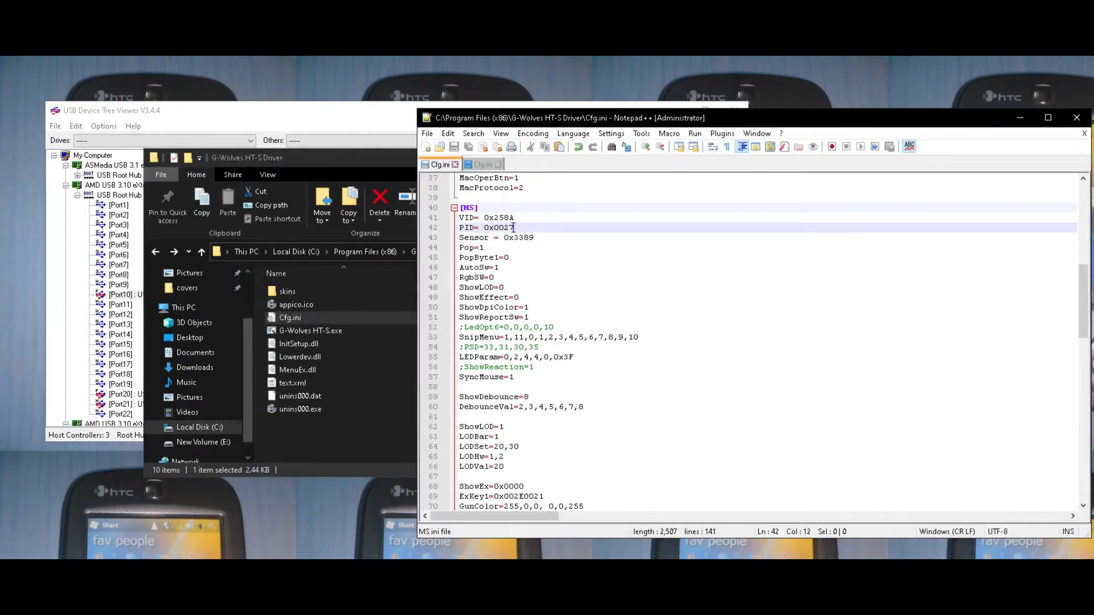
Step: Select the PID value 0x0027 on line 42 of Cfg.ini and save the file
left_click_drag(517, 227, 460, 231)
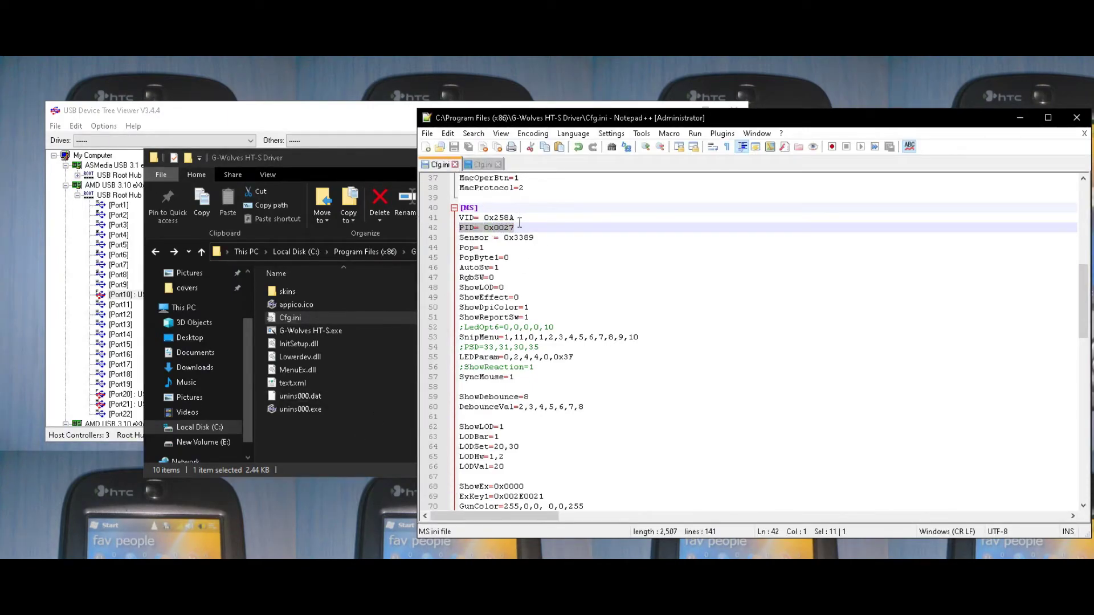
left_click(484, 229)
double_click(524, 226)
type("0x0027")
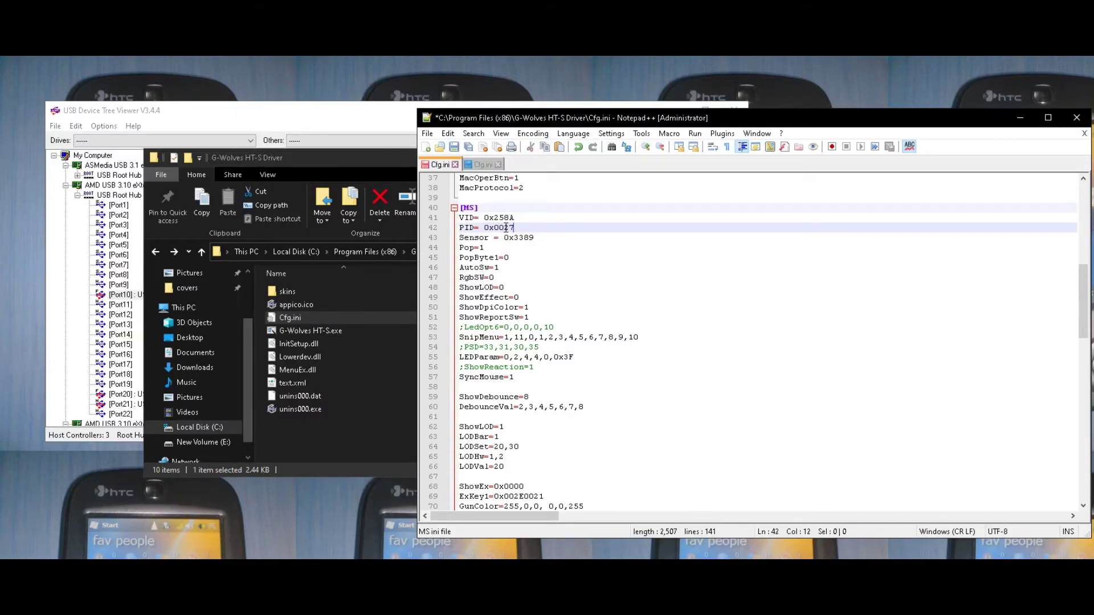
key("ctrl+s")
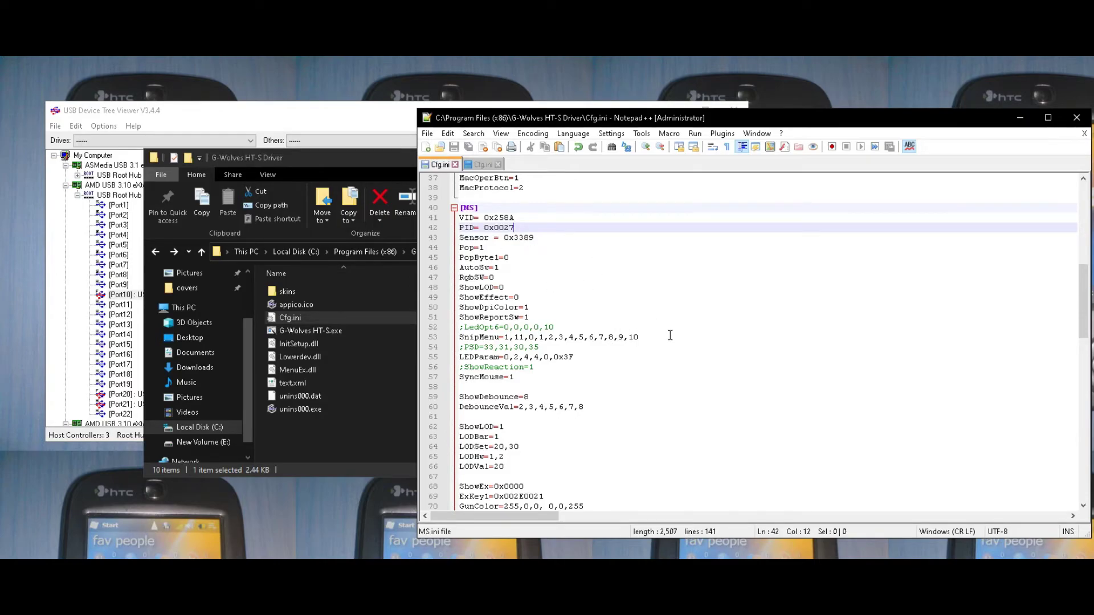
Step: Lower the debounce time in Advanced settings from 16 ms to 4 ms and apply it
left_click(371, 417)
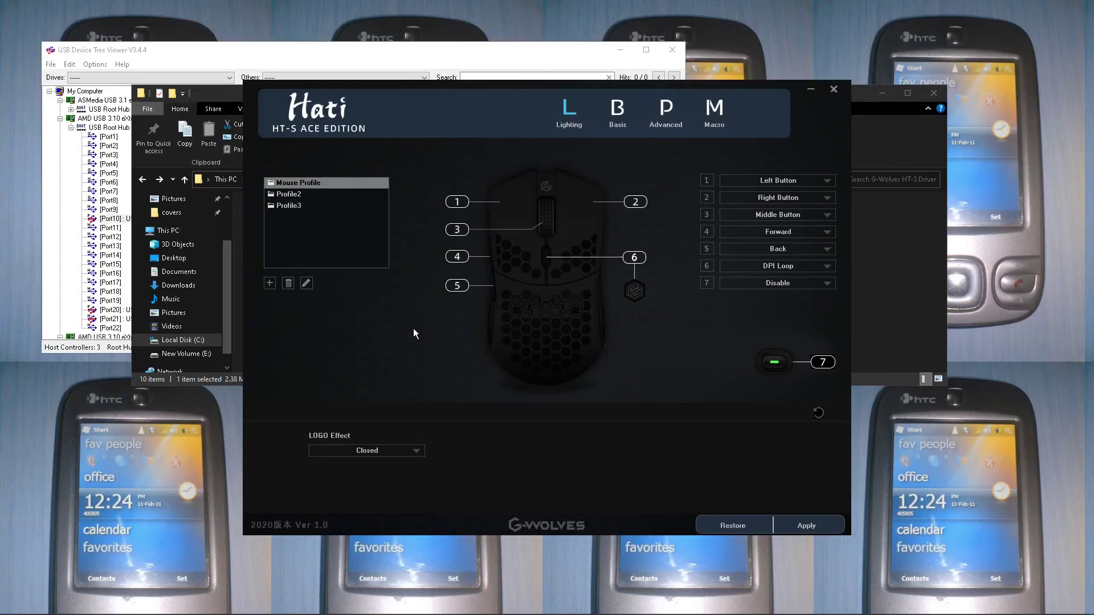
left_click(667, 110)
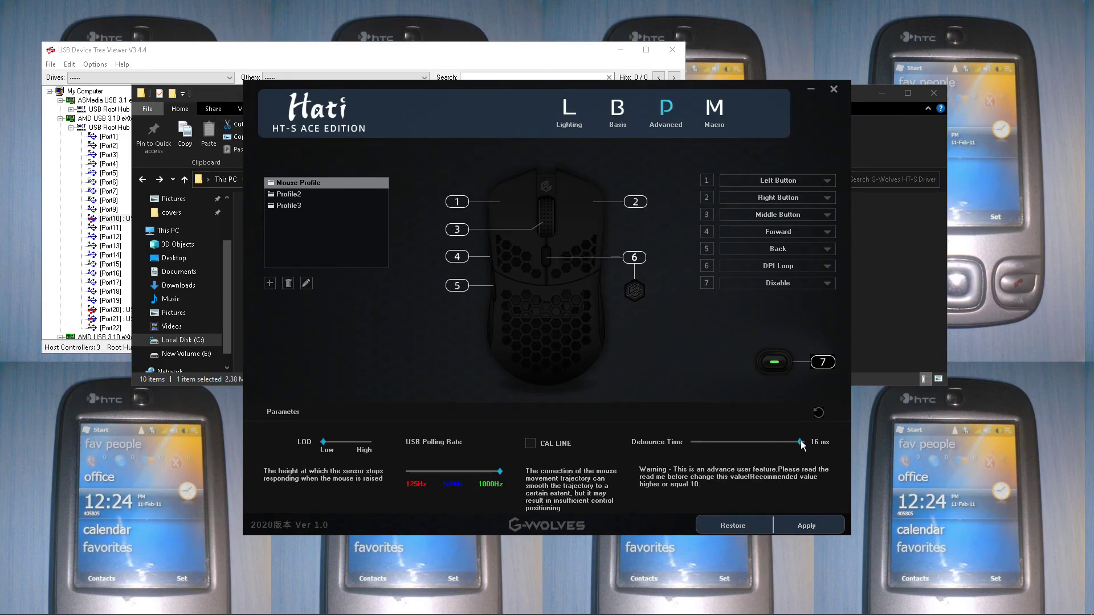
left_click_drag(801, 443, 669, 450)
left_click(804, 521)
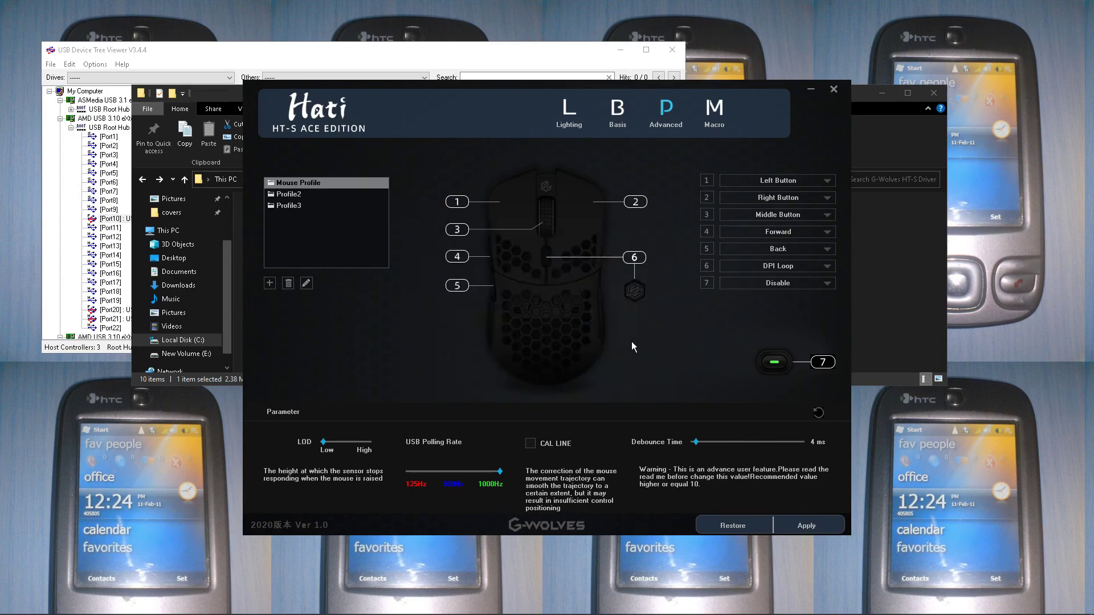